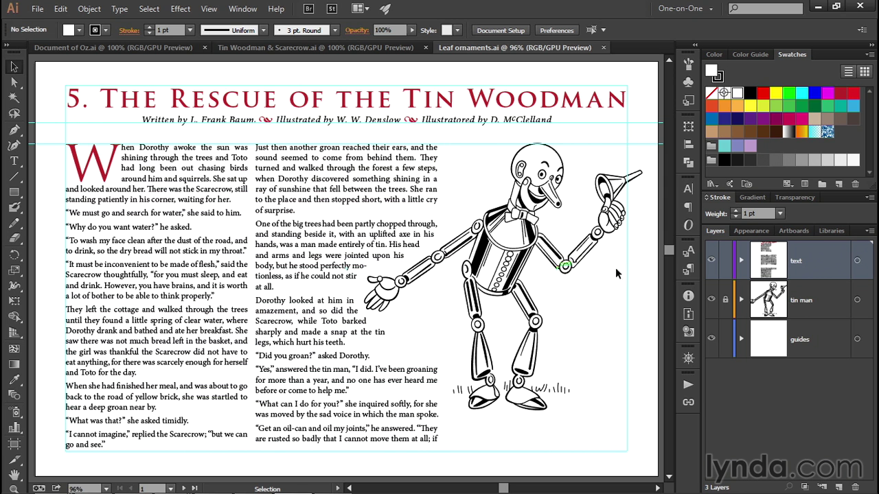
On the second artboard, copy the first-column passage from "and he thanked them again" through "very grateful."
key(shift+Page_Down)
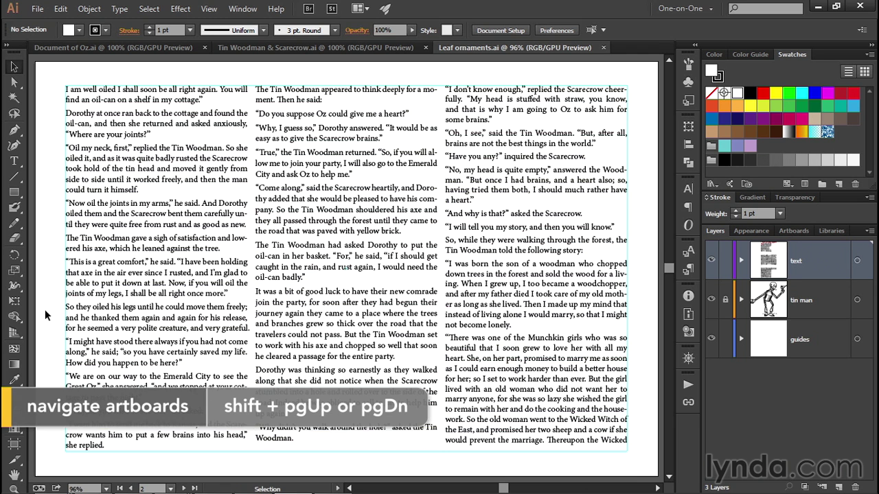
key(ctrl+space)
ctrl+click(136, 317)
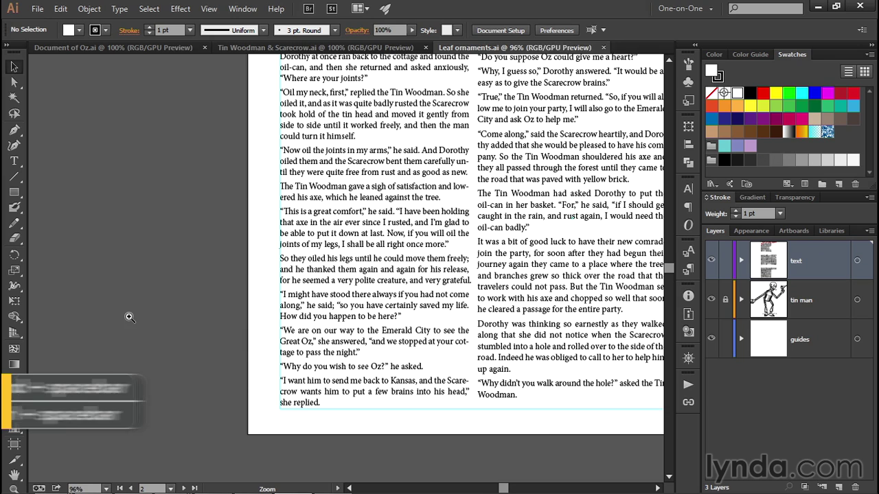
ctrl+click(368, 272)
ctrl+click(369, 272)
key(space)
drag(368, 270, 326, 238)
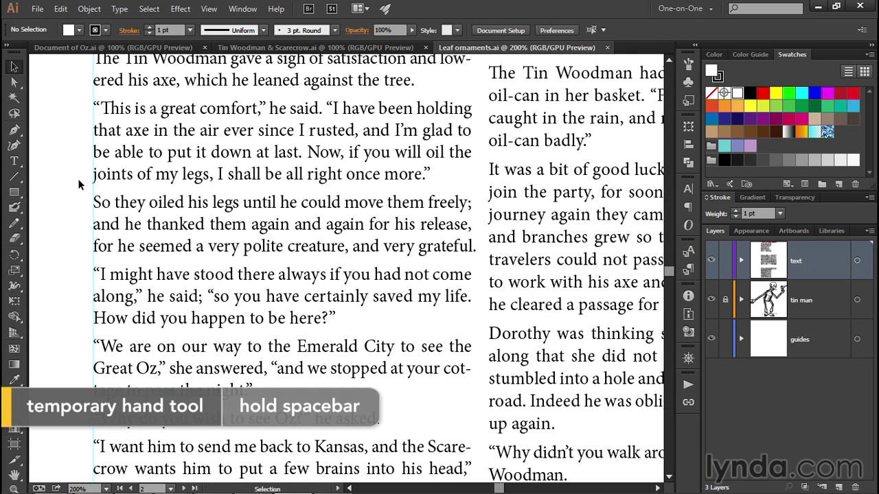
click(199, 226)
key(t)
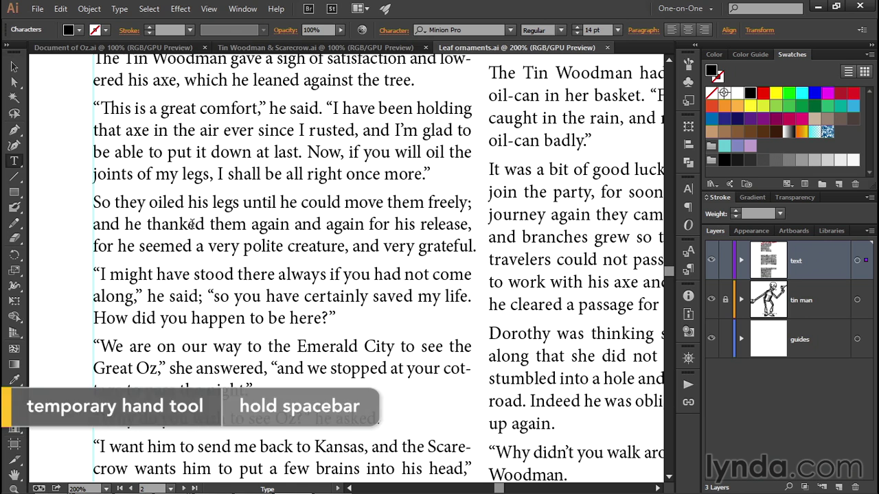
click(195, 224)
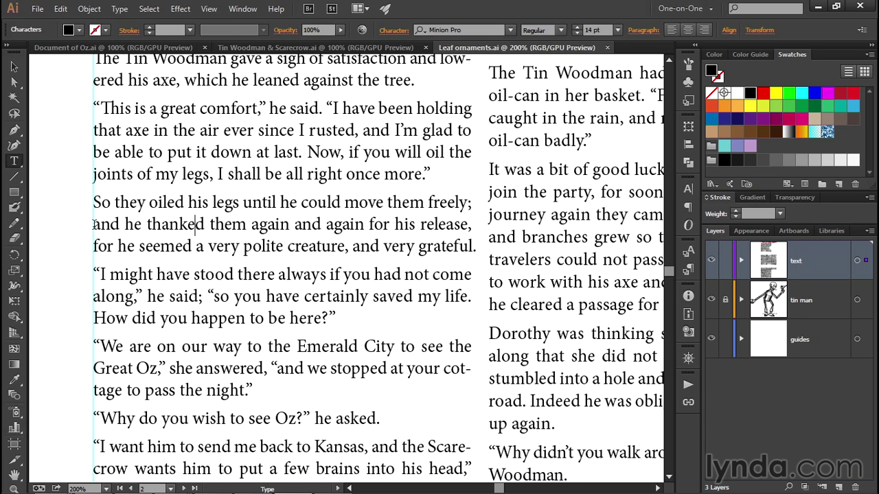
drag(94, 224, 475, 249)
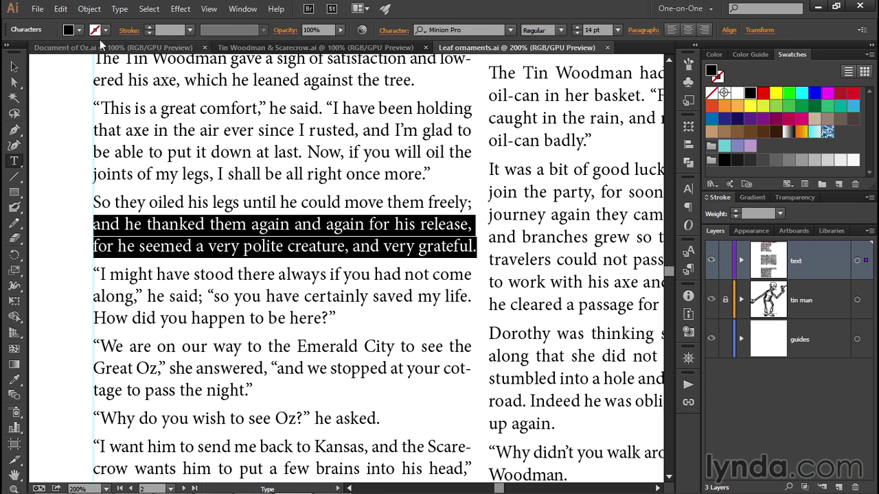
click(61, 8)
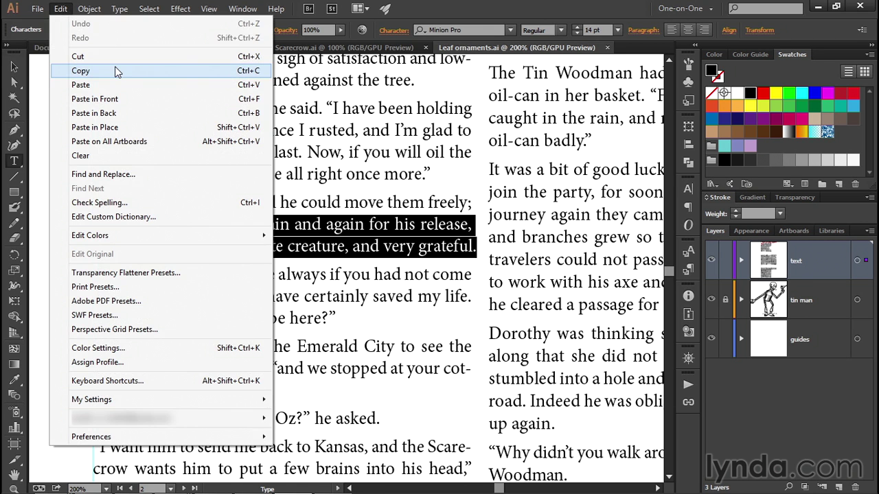
click(116, 72)
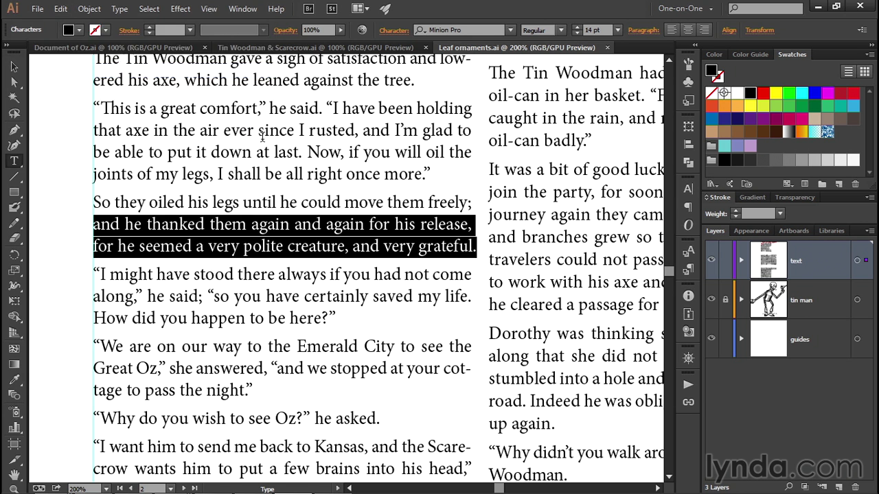
key(Escape)
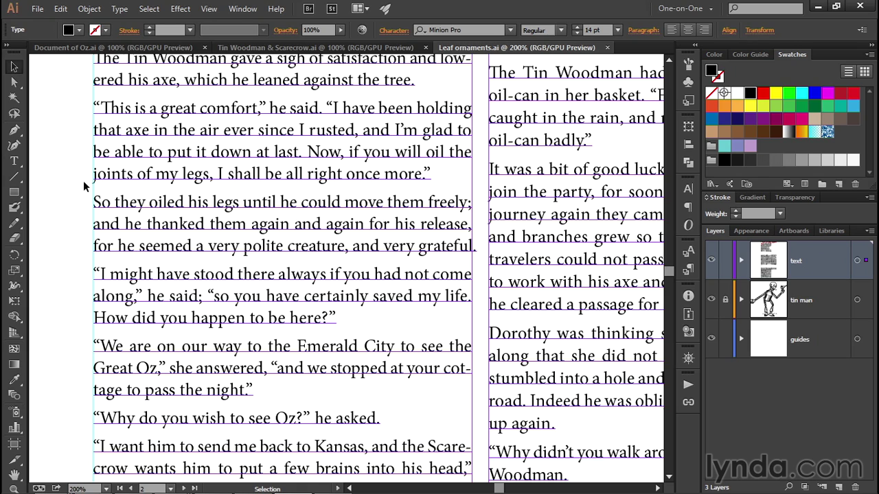
On the first artboard, draw a text area about 283 by 62 pt below the tin man's feet and paste the copied passage into it
key(space)
drag(583, 74, 265, 493)
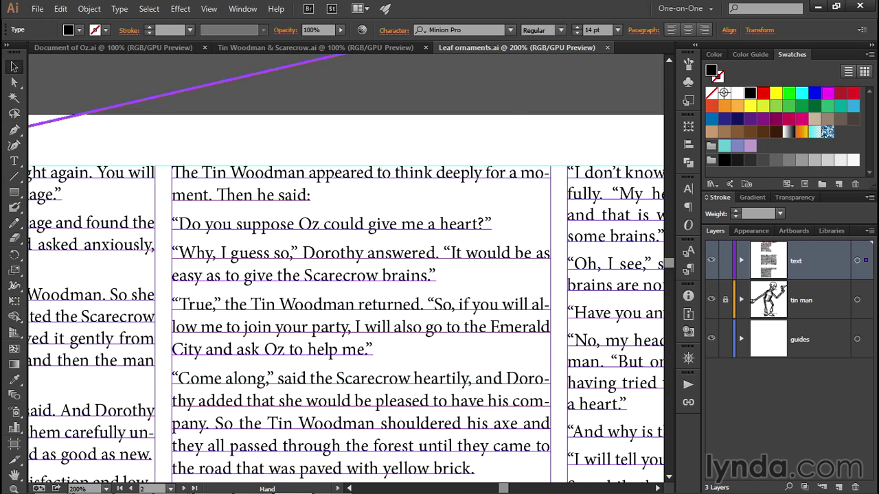
drag(511, 108, 231, 493)
drag(423, 247, 312, 284)
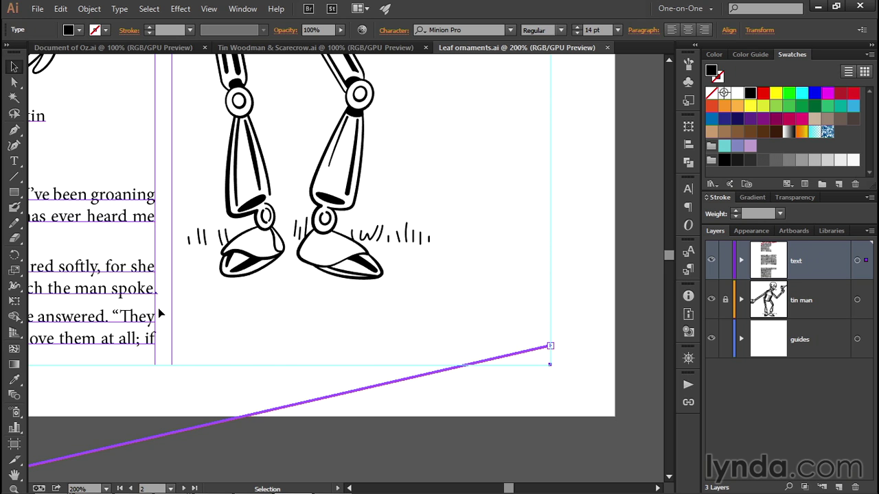
click(179, 300)
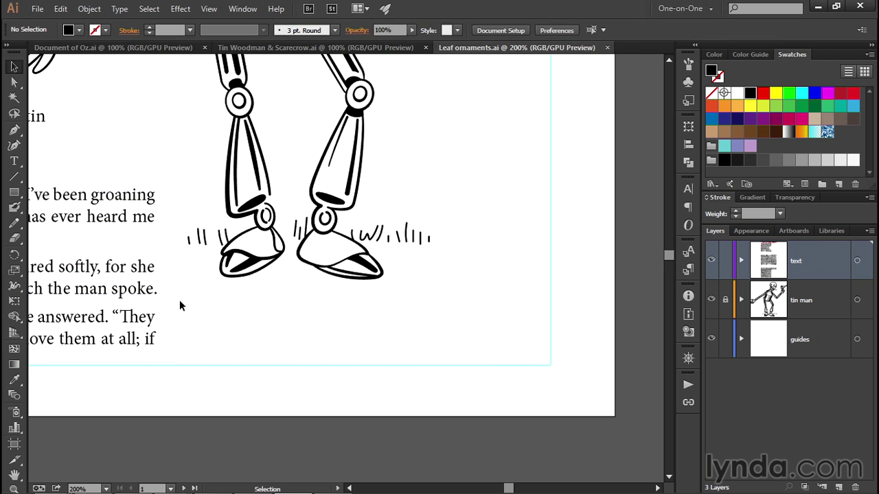
click(172, 310)
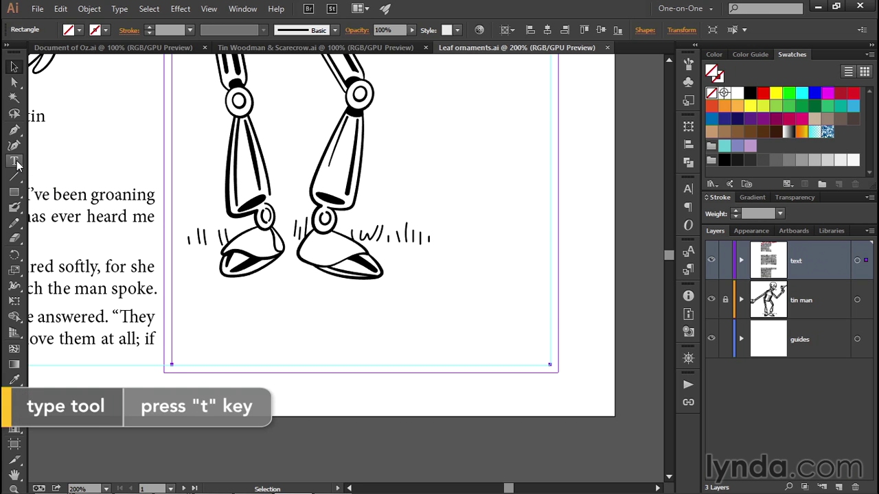
key(t)
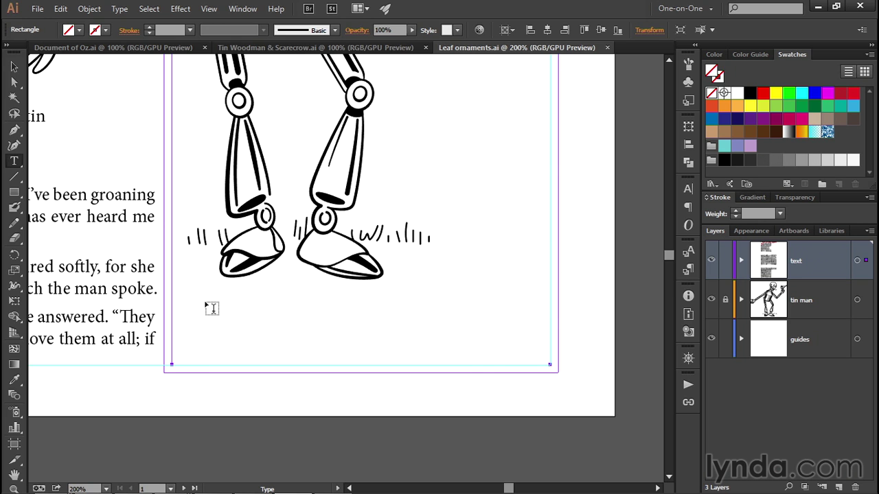
drag(197, 300, 562, 379)
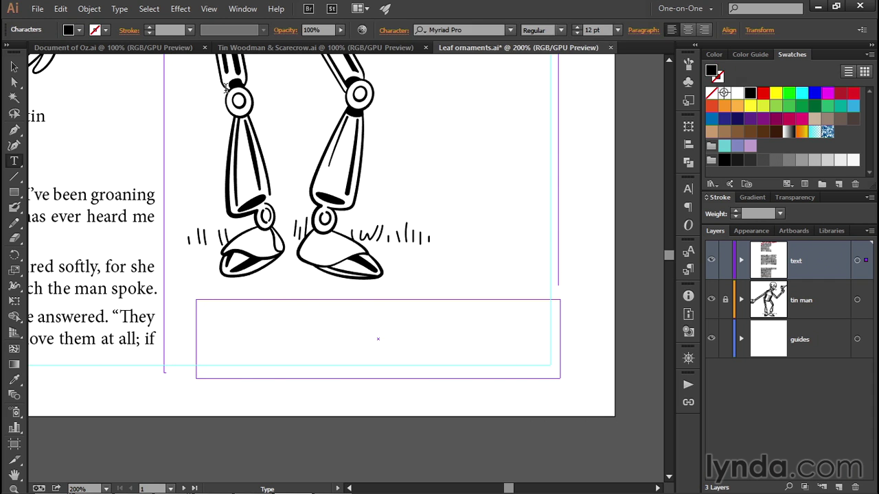
click(61, 8)
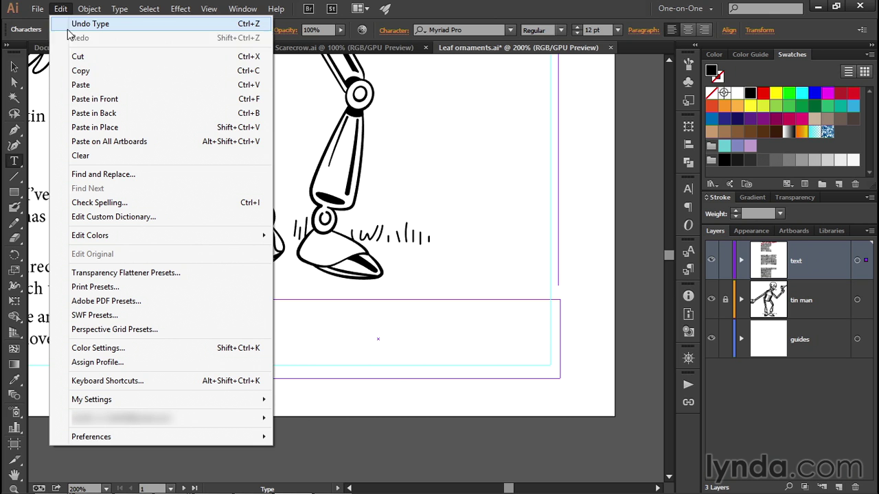
click(120, 84)
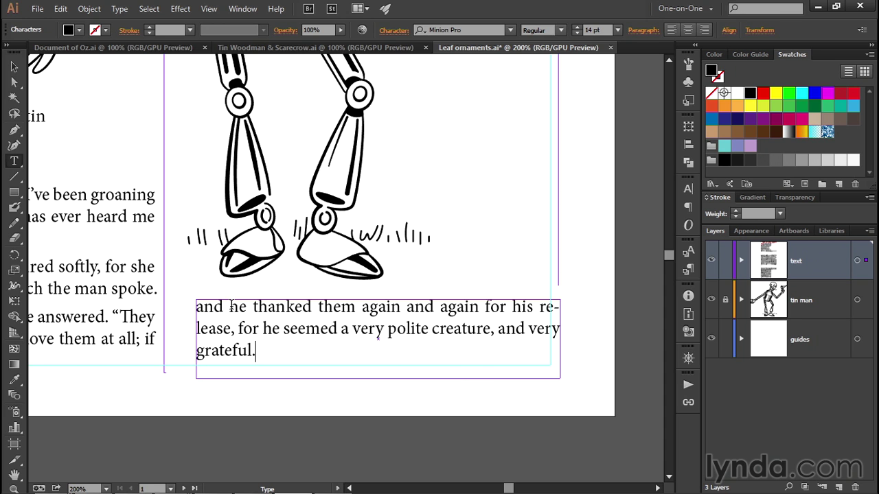
Replace the opening words "and he" of the pasted caption with "The Tin Woodman"
drag(231, 307, 197, 307)
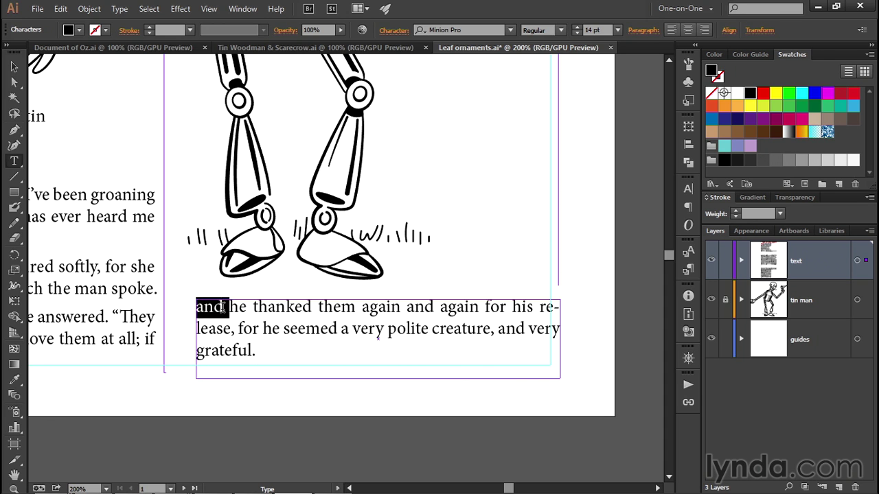
text(T)
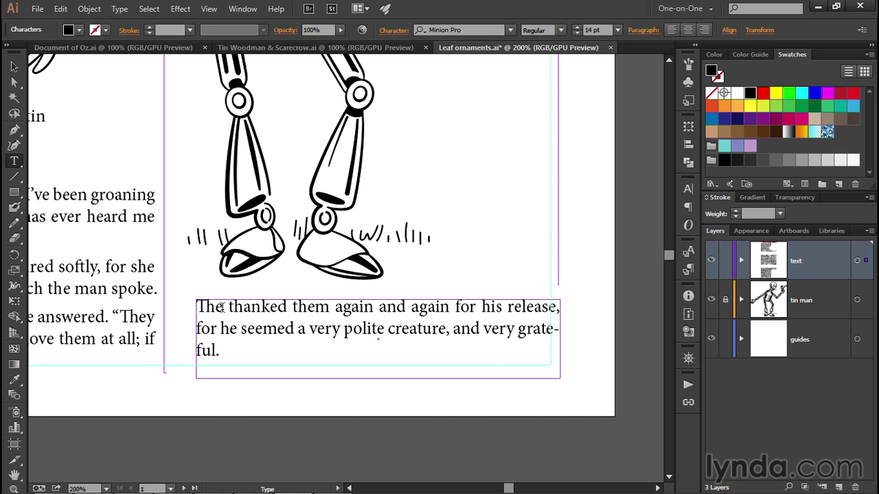
click(228, 308)
text(Tin Woodman)
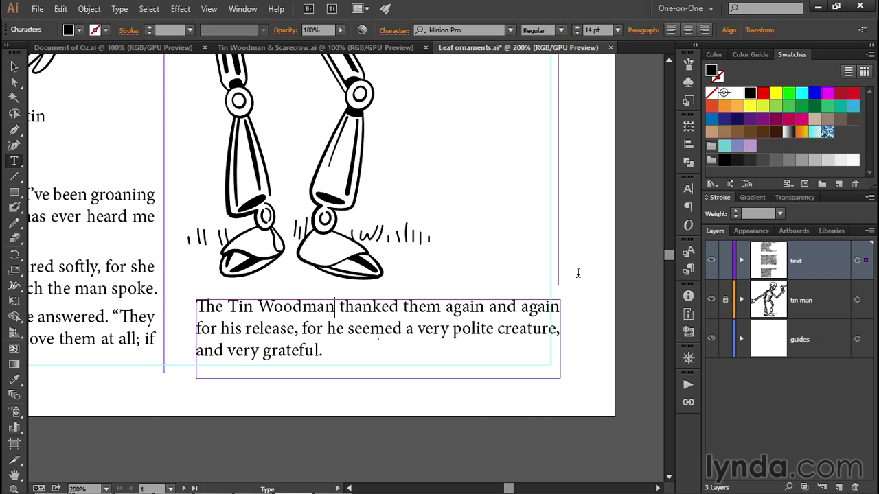
key(Escape)
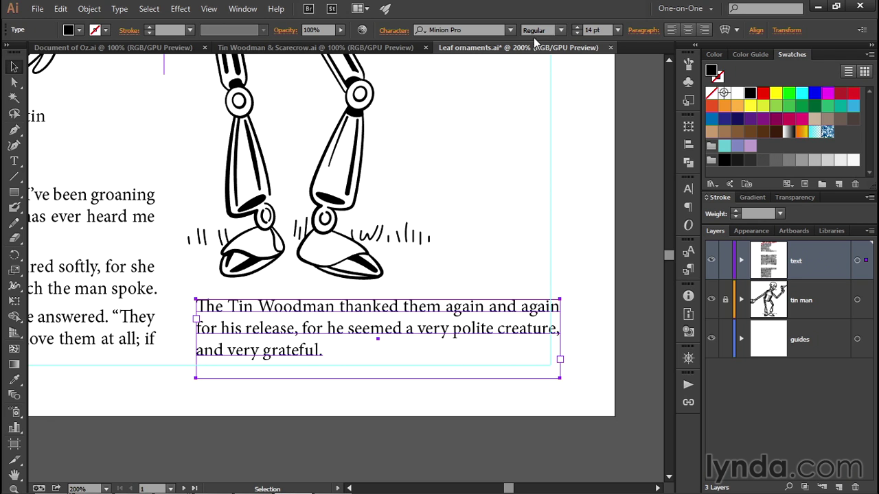
Format the caption in Italic at 16 pt with 18 pt leading and give it a blue fill
click(560, 30)
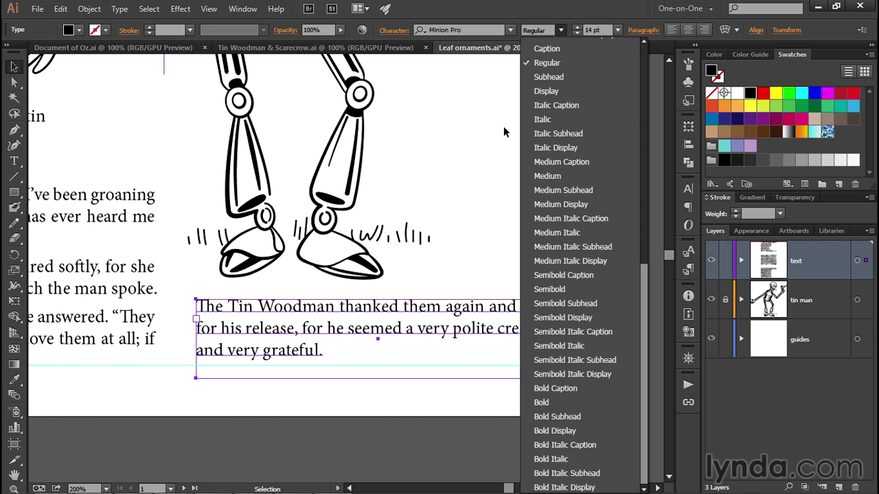
click(572, 118)
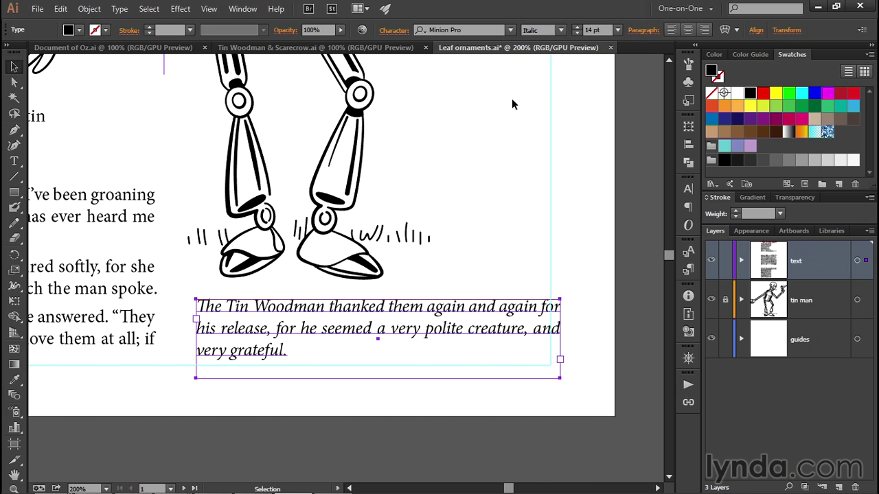
click(394, 30)
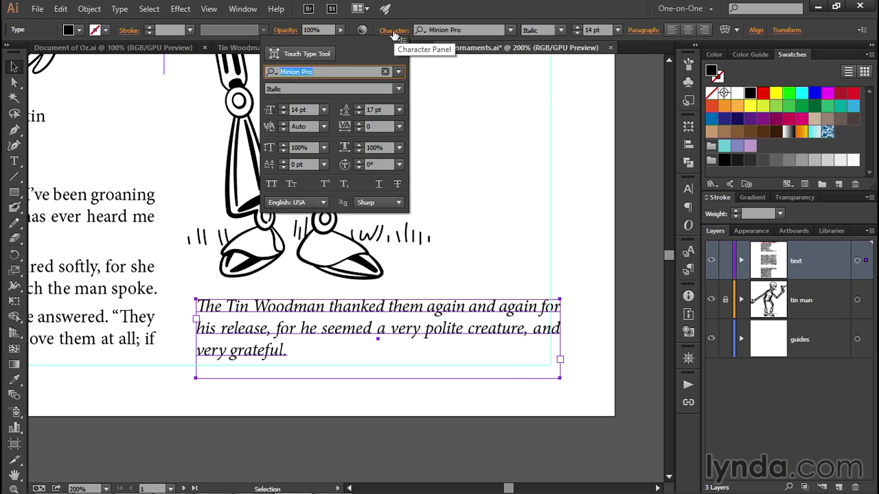
click(267, 116)
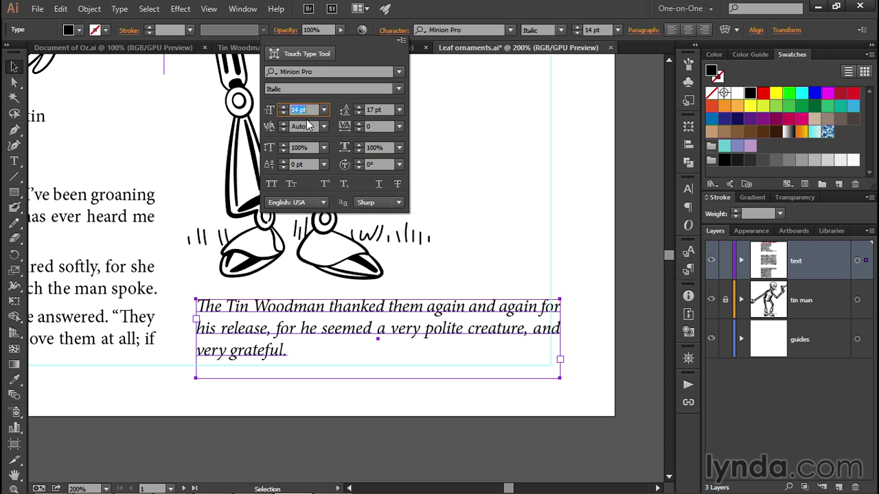
text(16)
key(Tab)
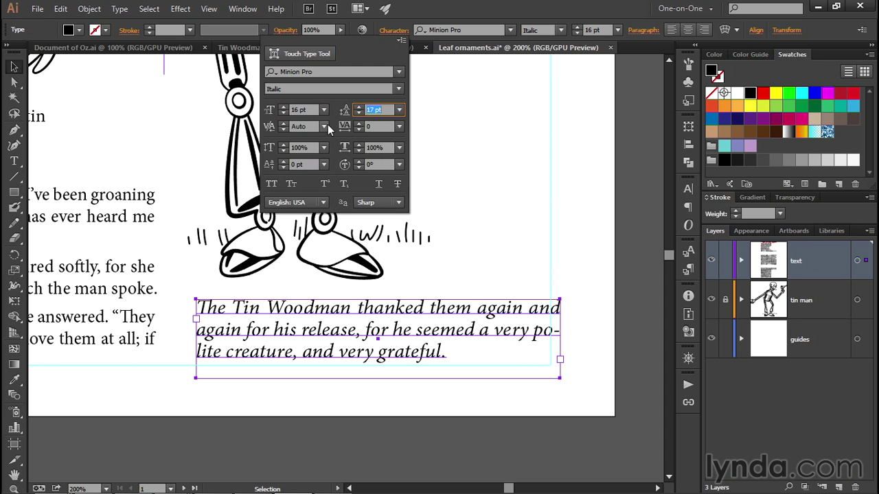
text(18)
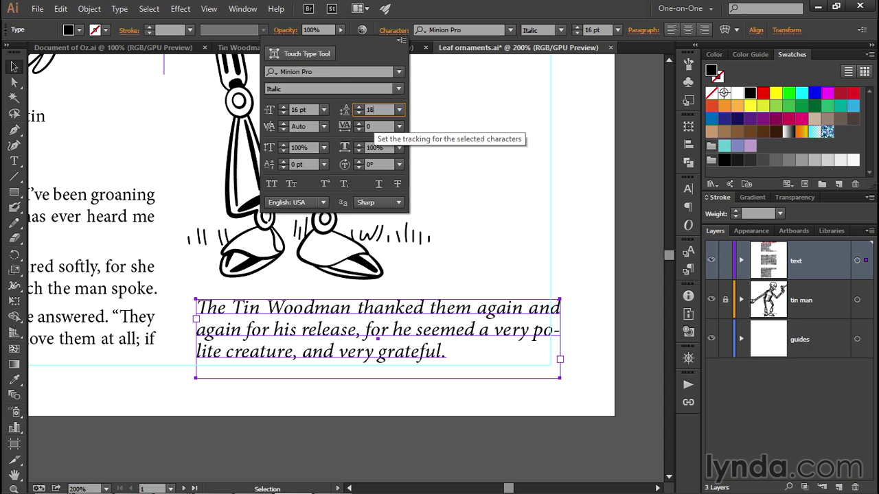
key(Return)
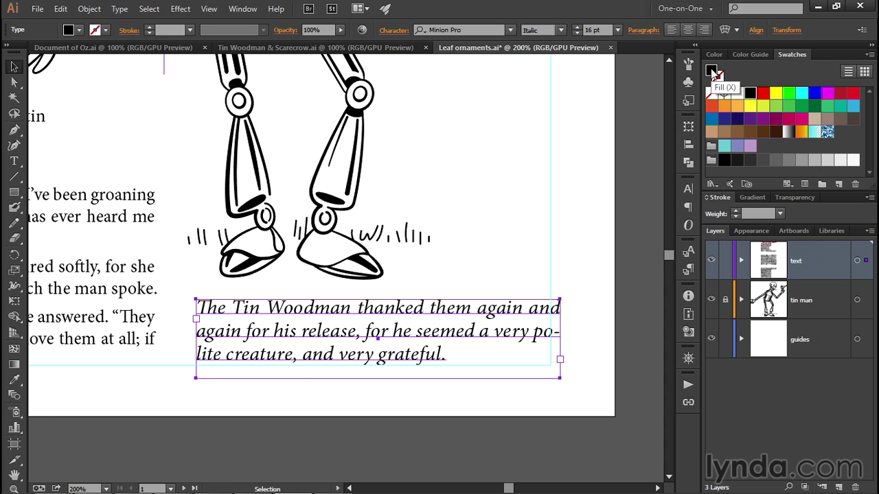
click(712, 124)
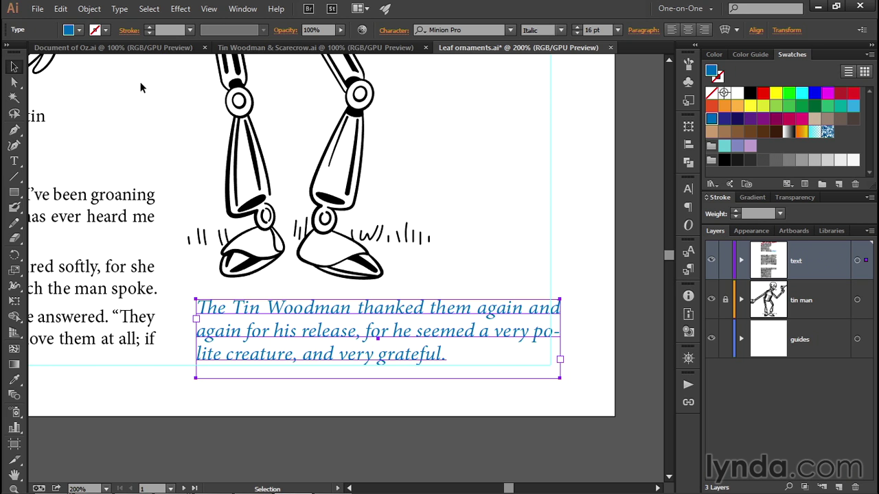
Size the caption's text area to 284 pt wide and 52 pt high, and align it with the column guides' lower outer corner
click(120, 8)
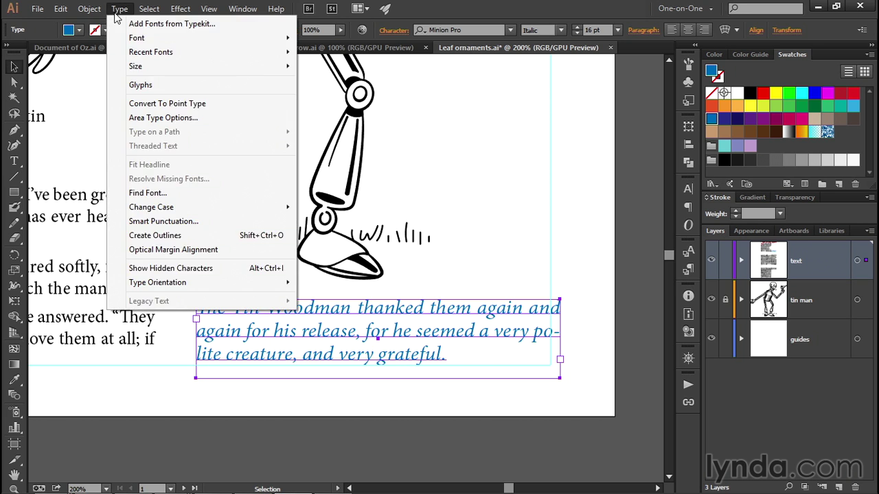
click(198, 120)
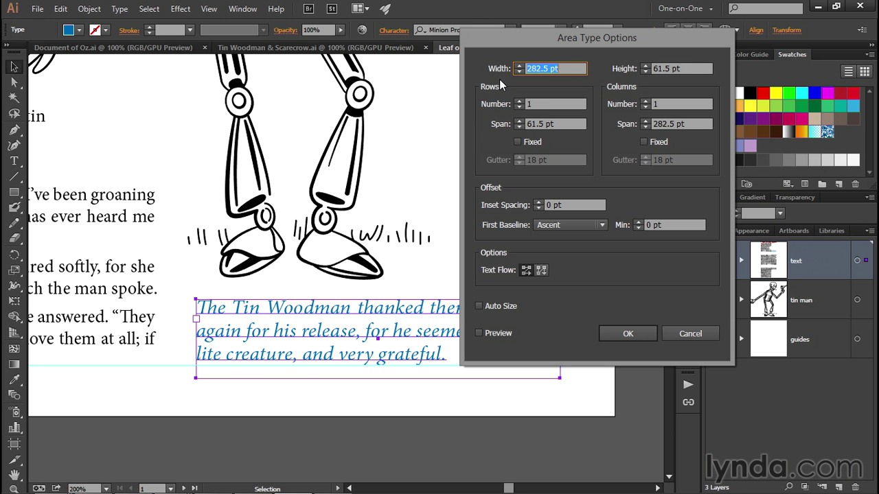
text(284)
key(Tab)
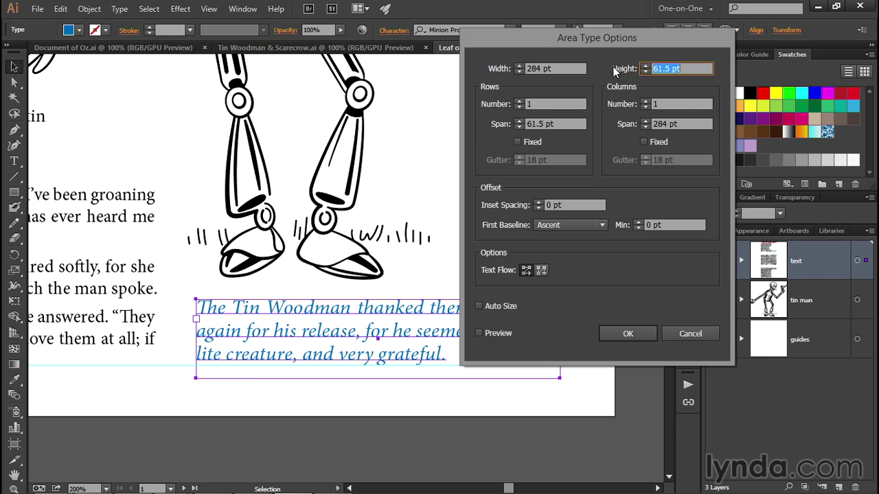
text(52)
key(Tab)
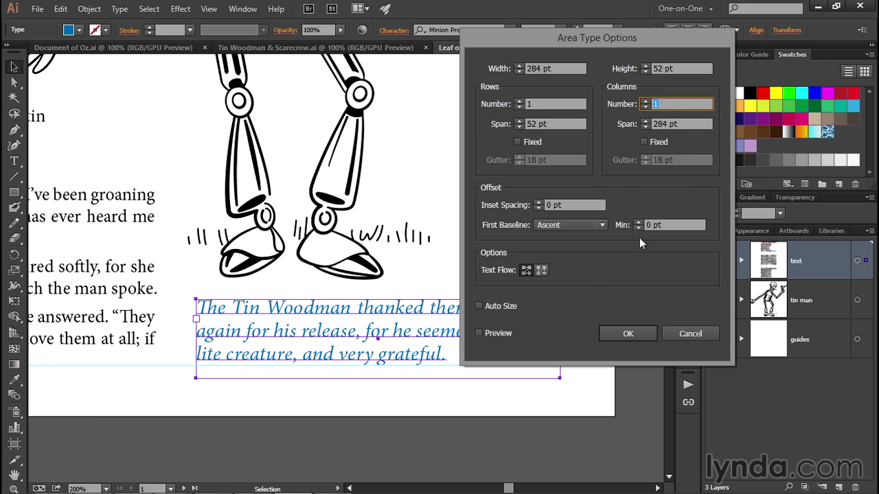
click(479, 334)
drag(491, 39, 609, 43)
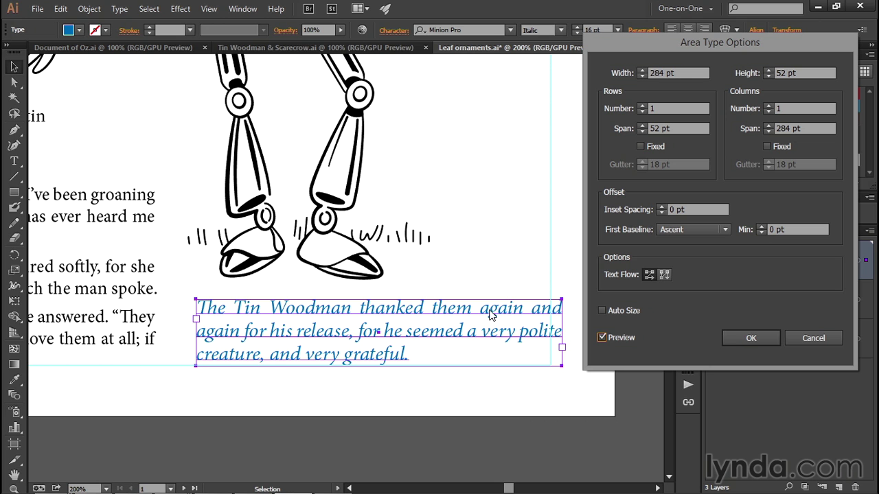
click(731, 337)
drag(488, 332, 479, 334)
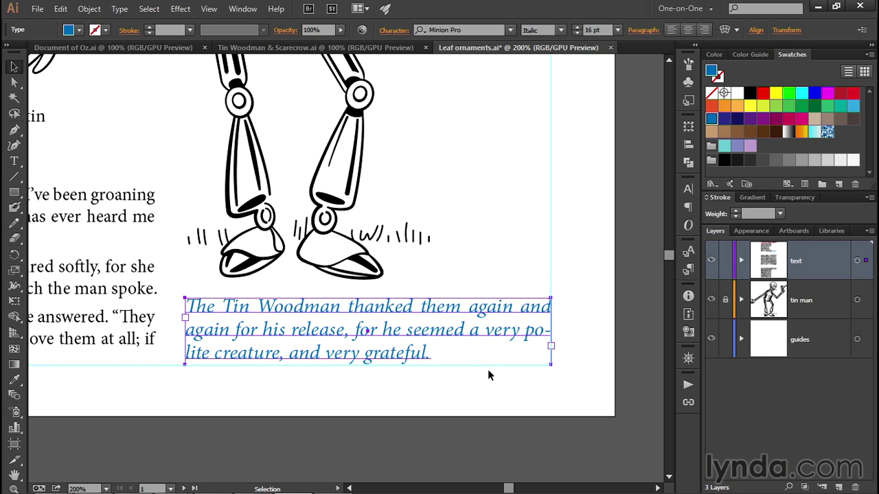
Switch the selected caption's line composition to the Every-line Composer
key(ctrl+alt+shift+c)
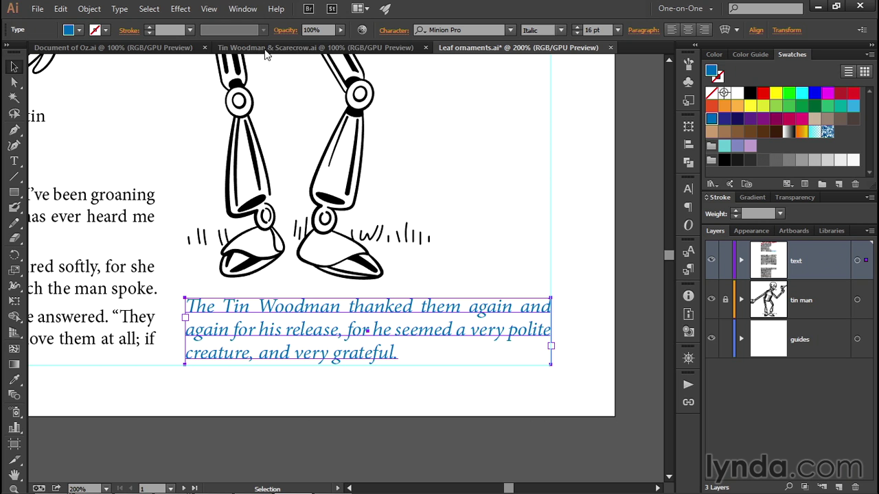
Create a paragraph style named "caption" from the formatting of the selected caption text
click(246, 12)
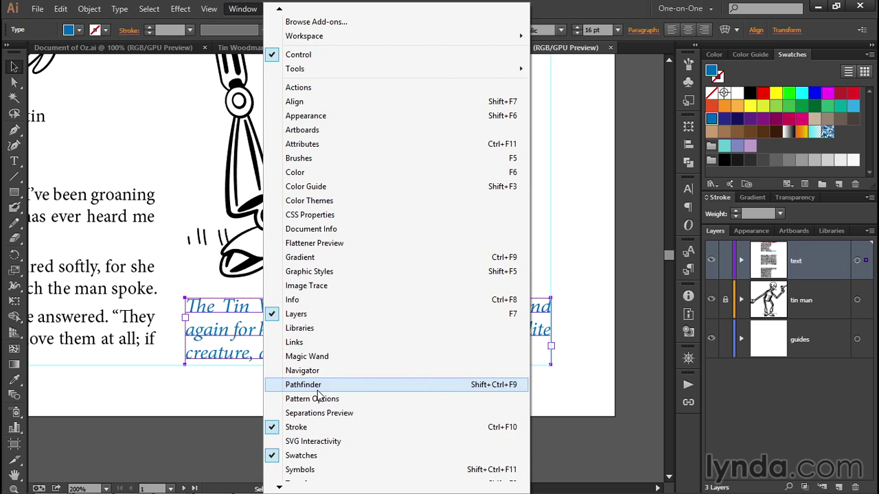
mouse_move(292, 489)
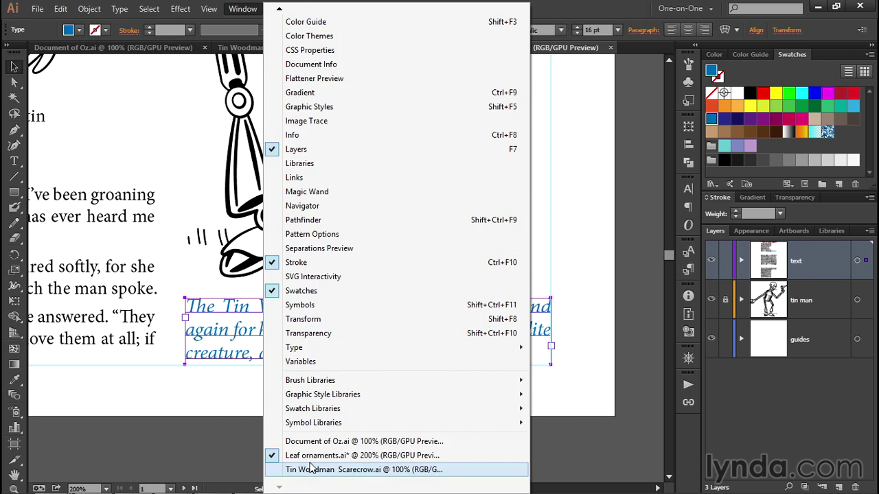
mouse_move(307, 350)
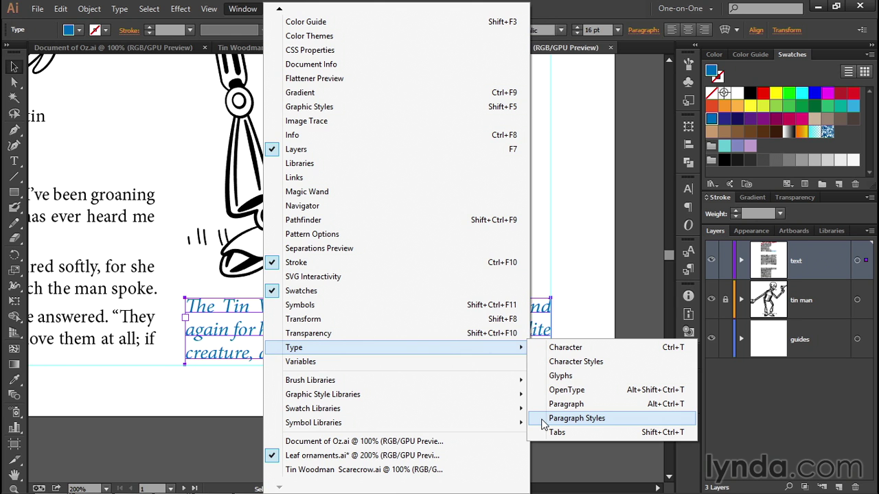
click(563, 419)
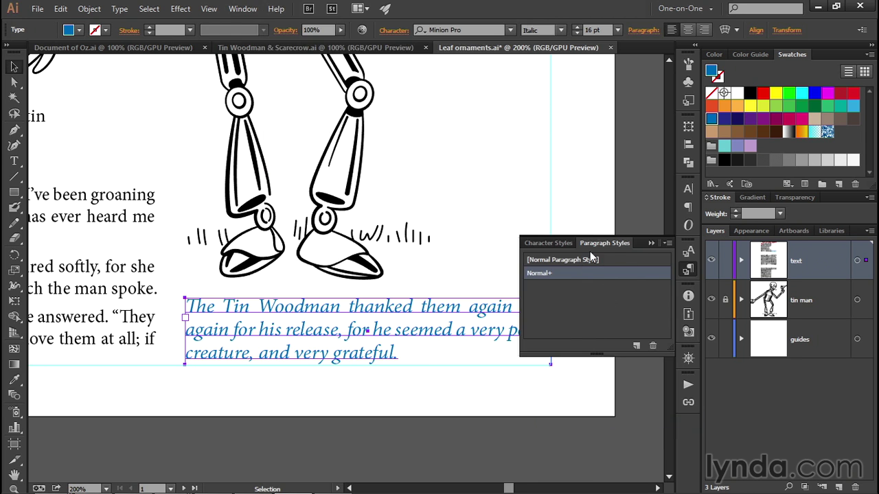
click(550, 243)
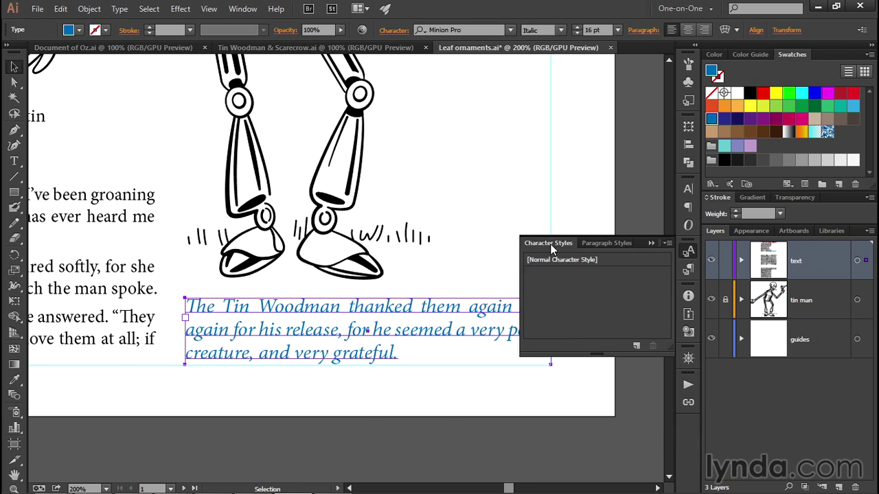
click(598, 245)
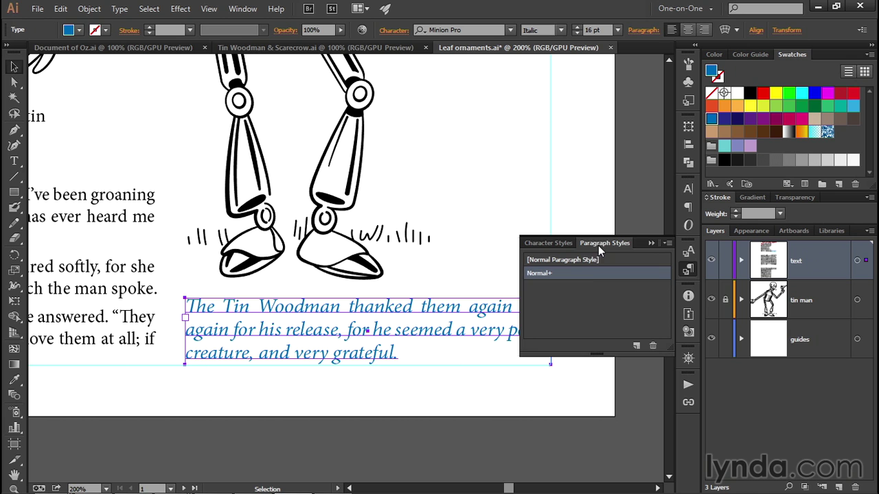
click(532, 245)
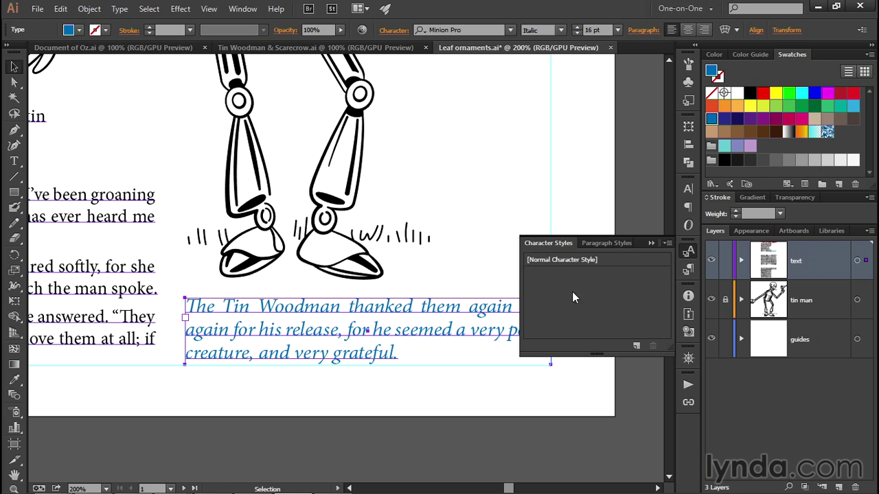
click(609, 243)
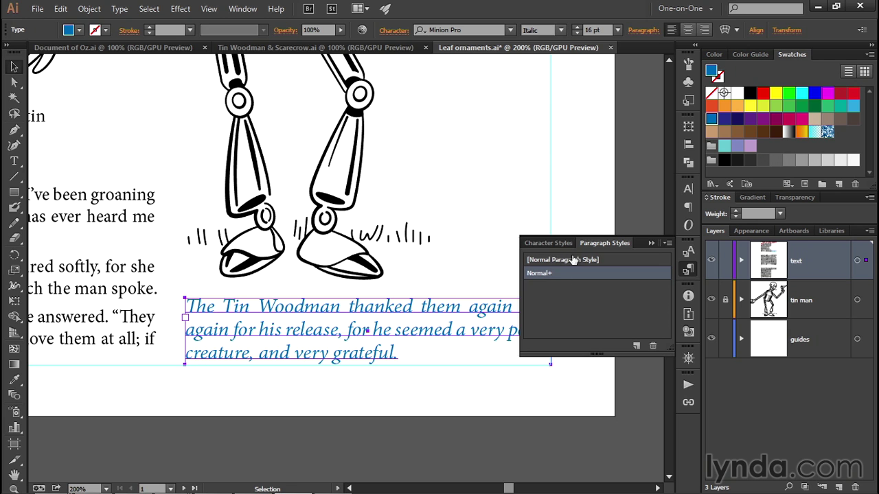
alt+click(637, 346)
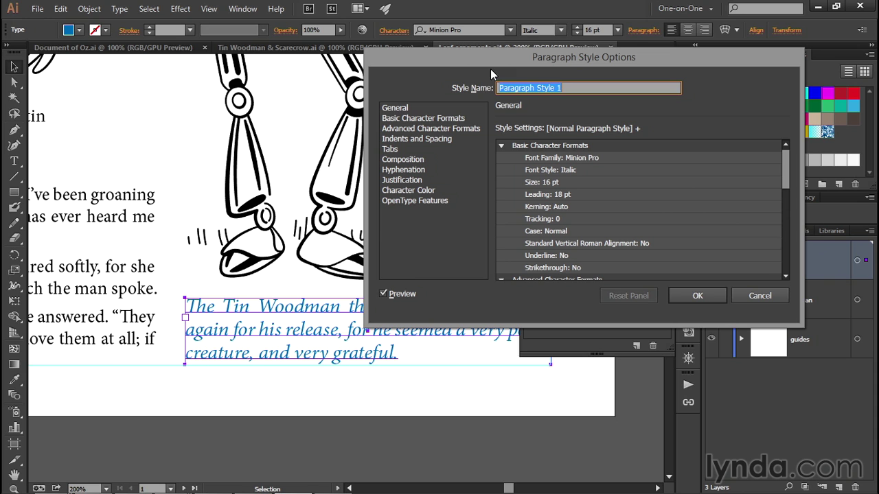
text(caption)
click(682, 297)
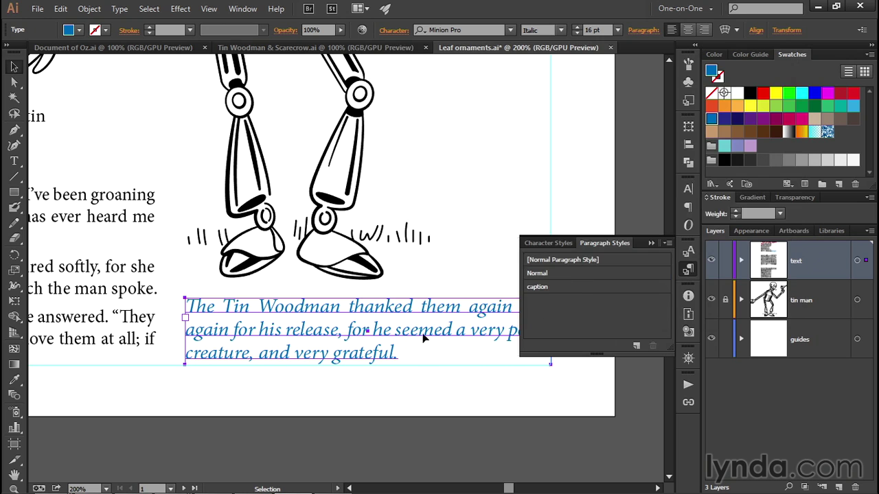
Apply the "caption" paragraph style to the selected caption, clear its style overrides, and put the styles list away
click(565, 287)
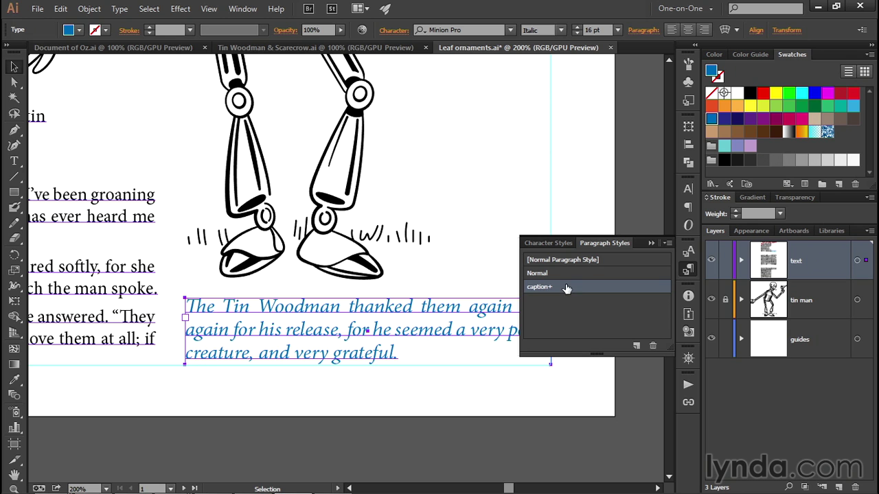
click(549, 289)
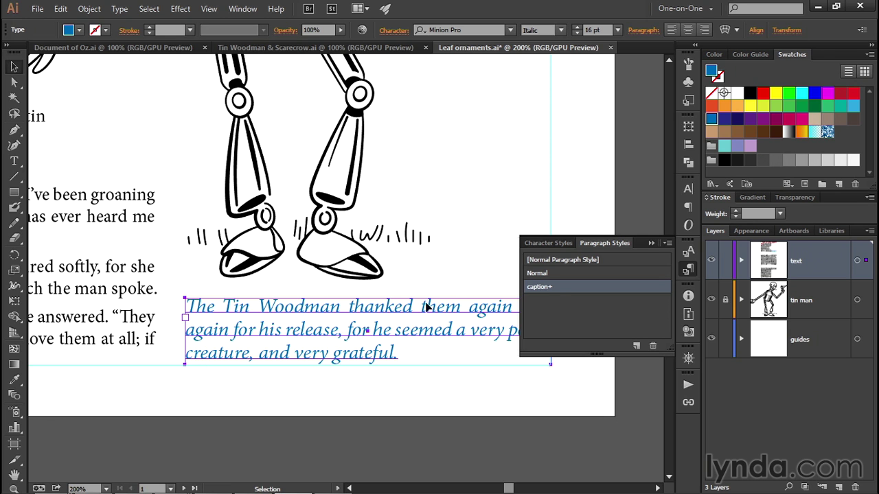
alt+click(573, 289)
click(651, 243)
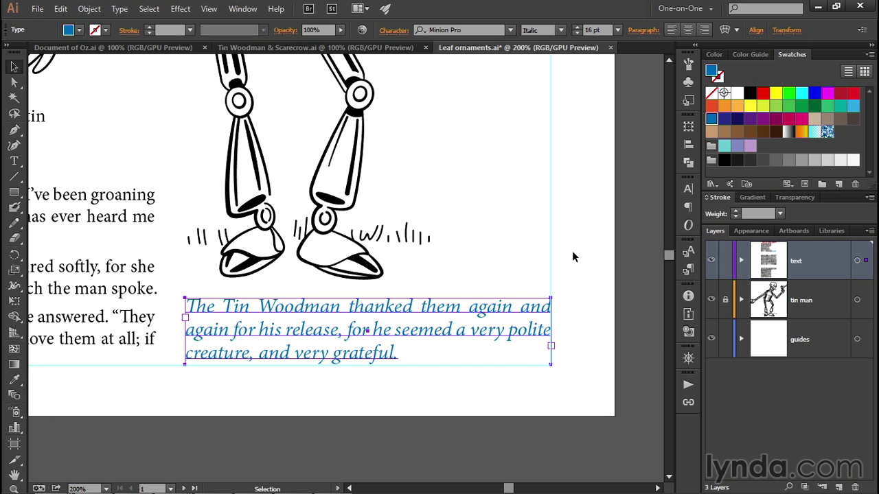